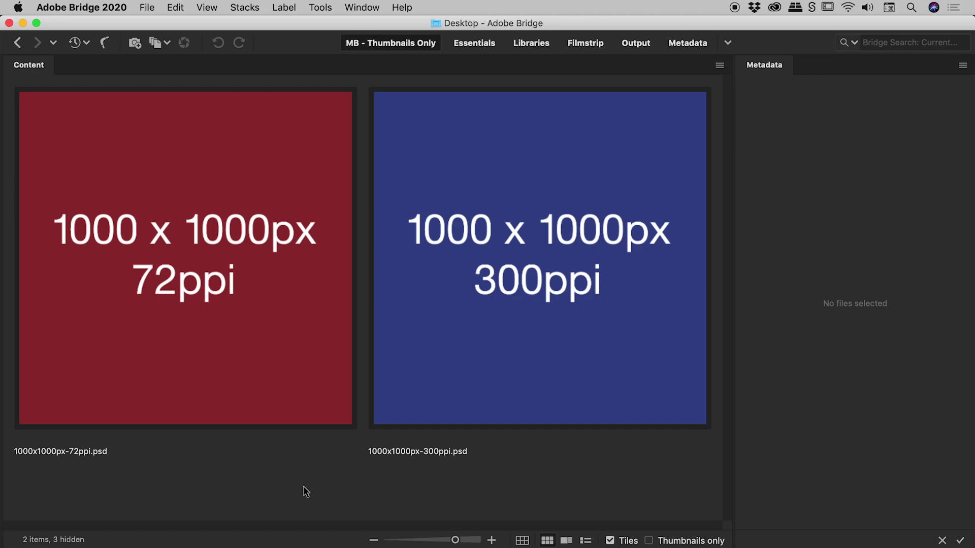
Check both 1000×1000 px PSDs in Bridge's Metadata panel: one at 72 ppi, one at 300 ppi.
left_click(251, 394)
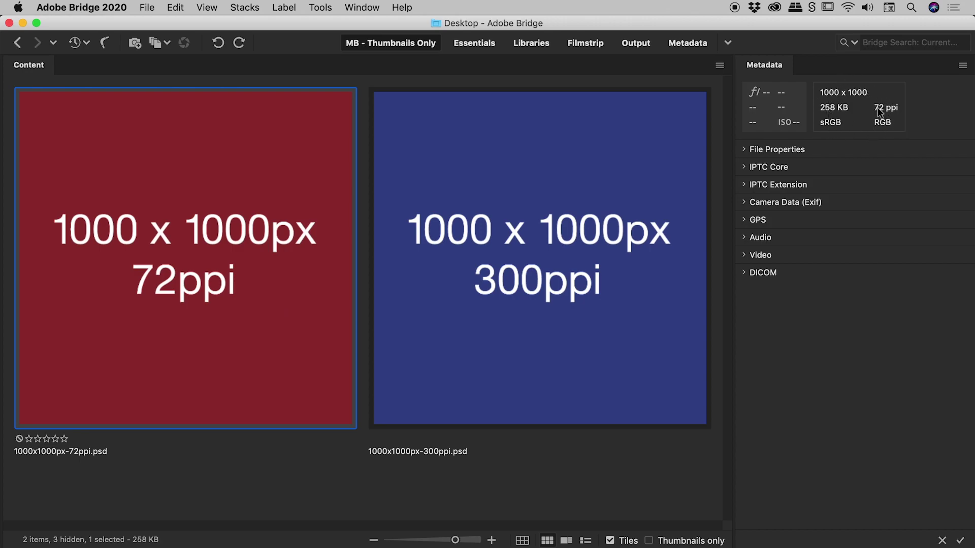
left_click(577, 158)
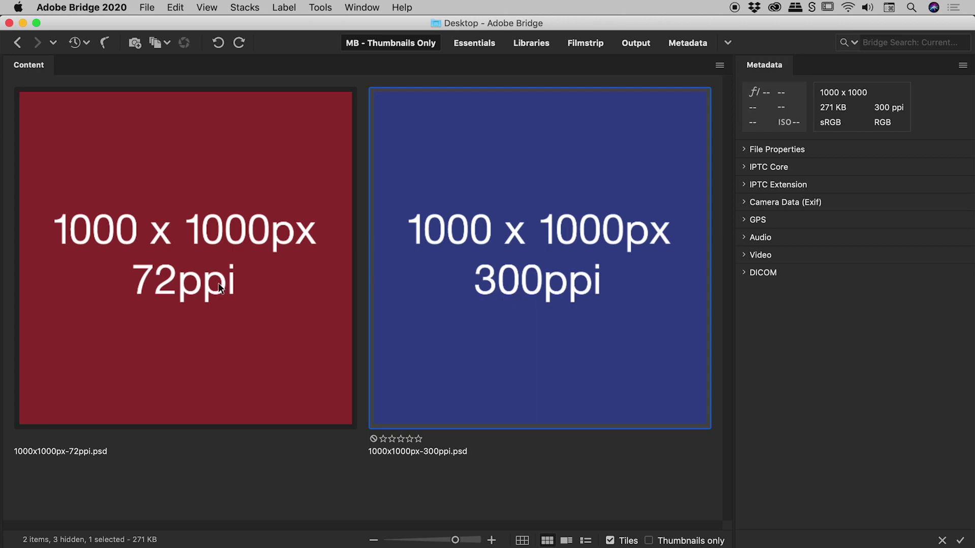
Hide Bridge and create a new blank A4 (210 × 297 mm) InDesign document.
left_click(23, 23)
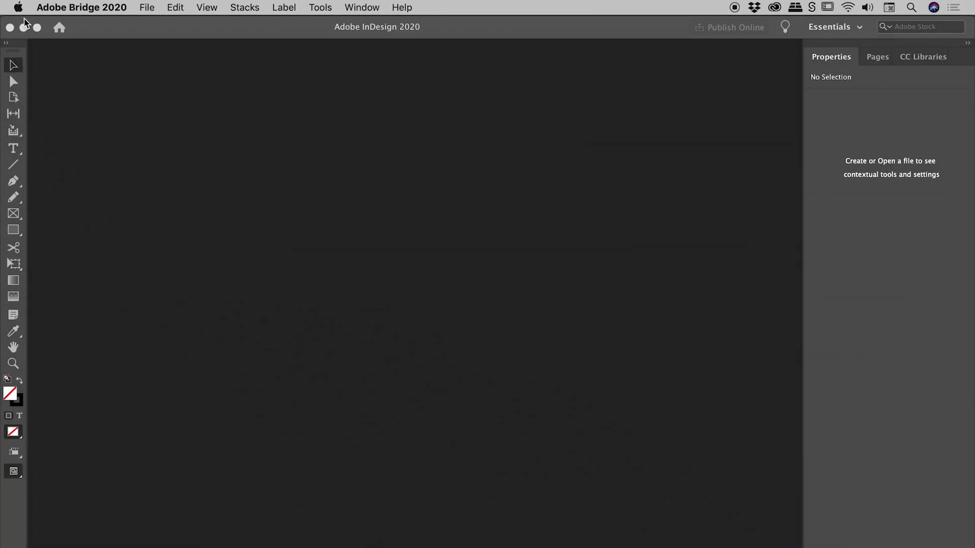
left_click(300, 29)
left_click(107, 5)
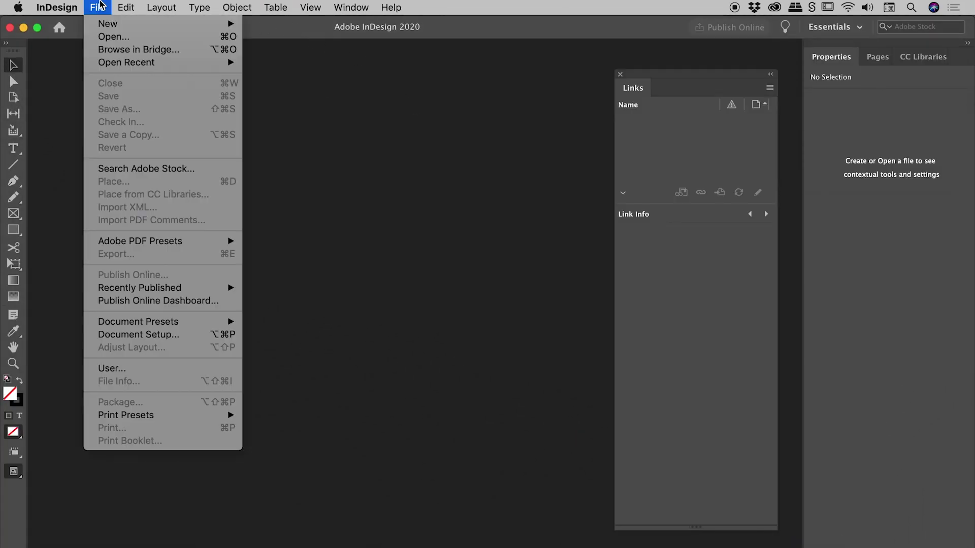
mouse_move(109, 24)
left_click(337, 29)
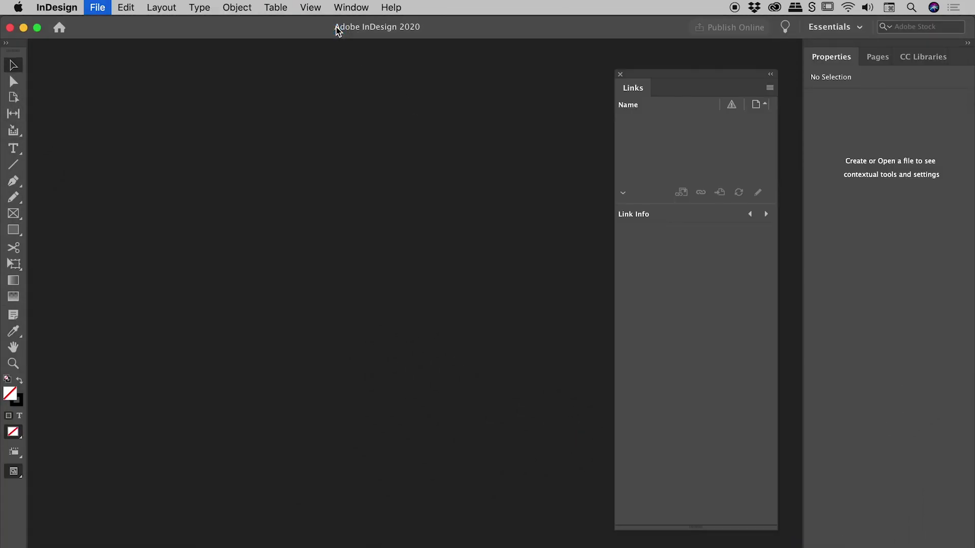
left_click(529, 475)
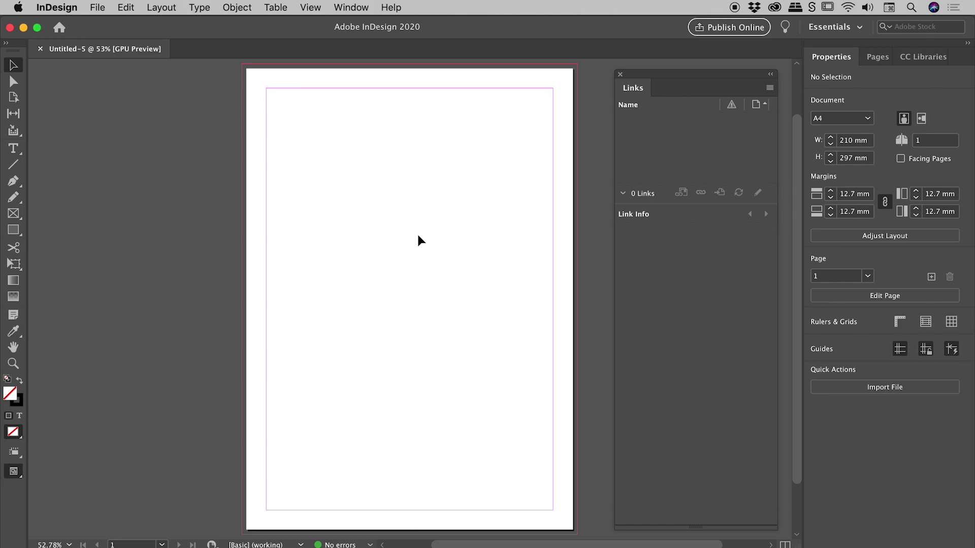
Place the 300ppi PSD at the top-left margin and the 72ppi PSD below, then compare their link info.
left_click(95, 8)
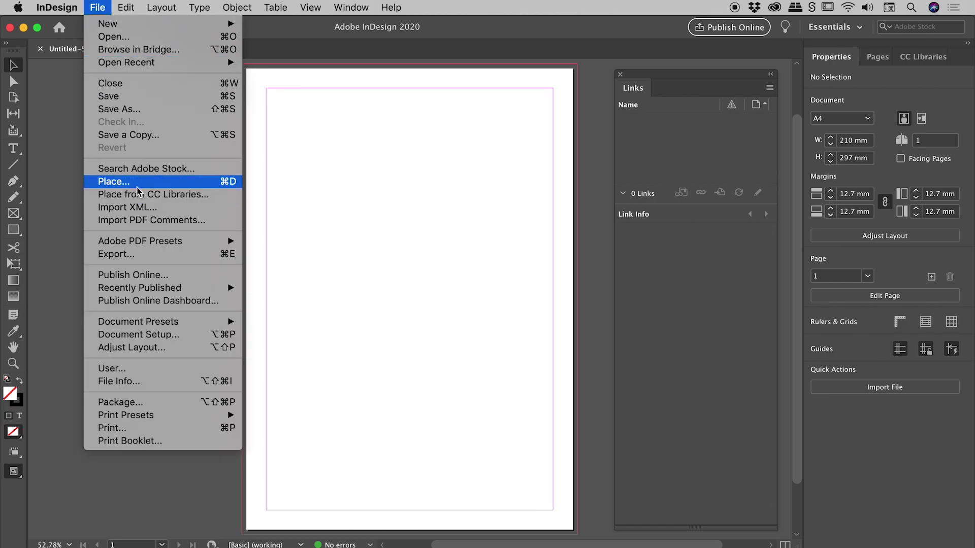
left_click(137, 184)
left_click_drag(448, 176, 438, 143)
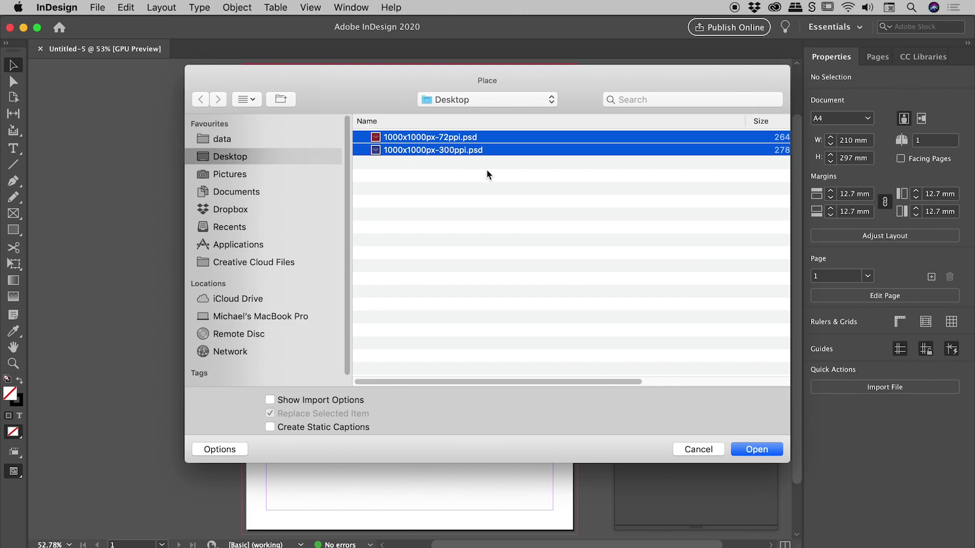
left_click(761, 449)
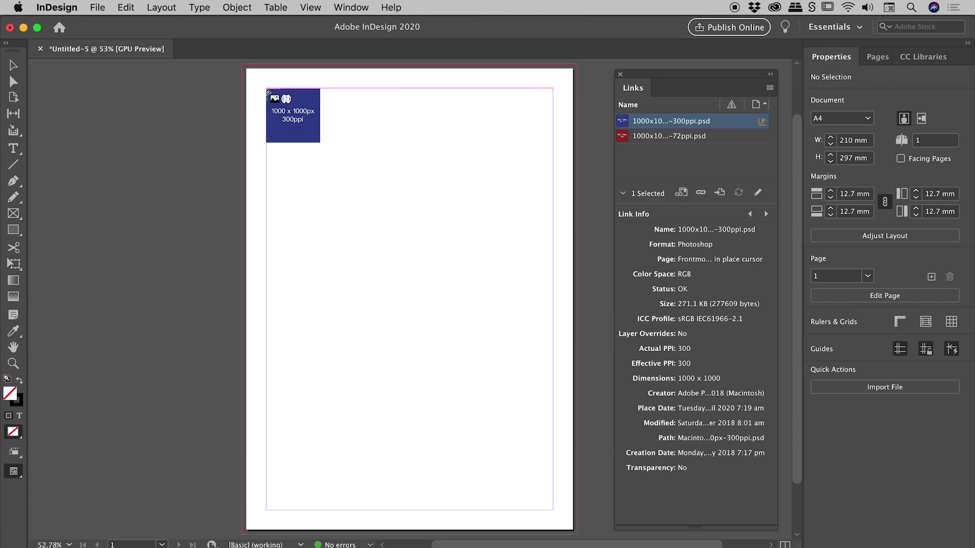
left_click(268, 91)
left_click_drag(267, 232, 268, 232)
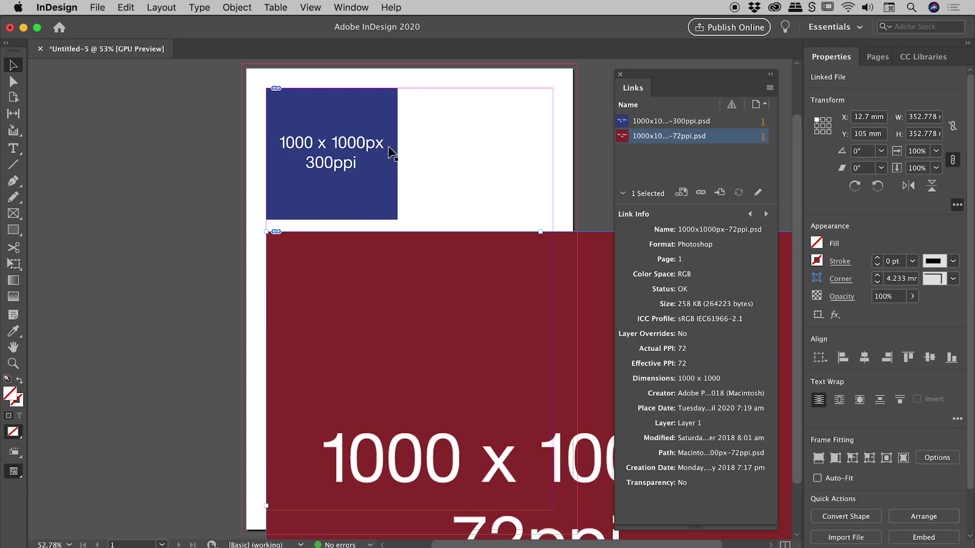
left_click(380, 124)
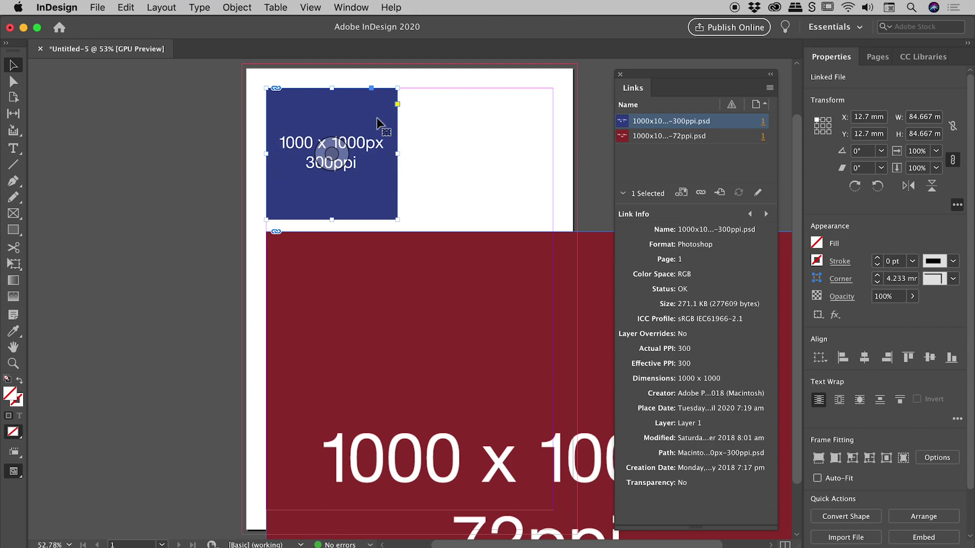
left_click(390, 237)
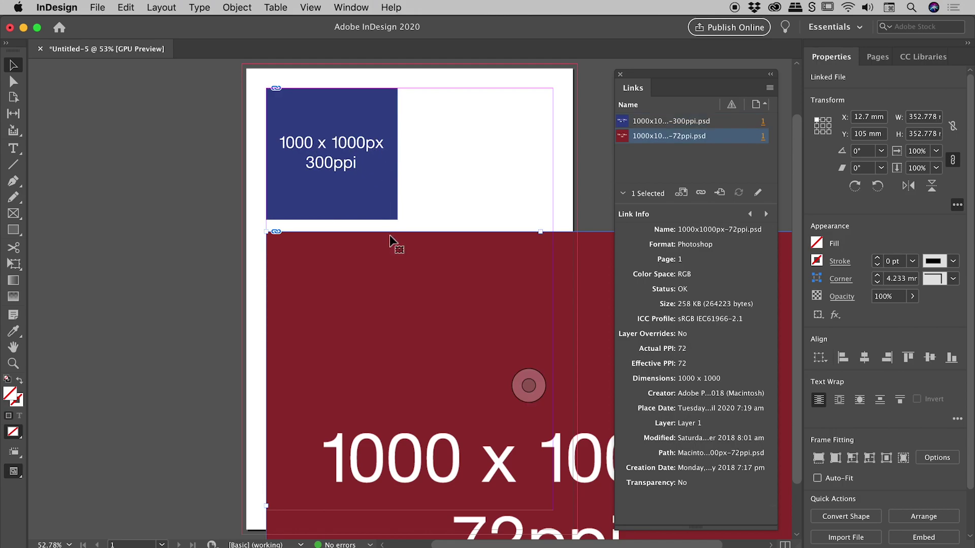
Review the 300ppi image's link details, then move the 72ppi image to X −126.778 mm, Y −3 mm.
left_click(465, 178)
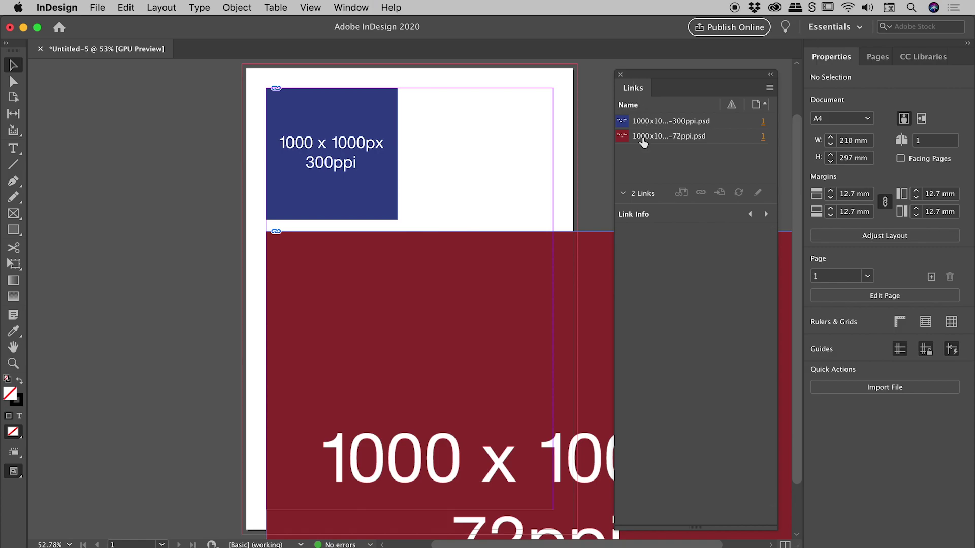
left_click(350, 7)
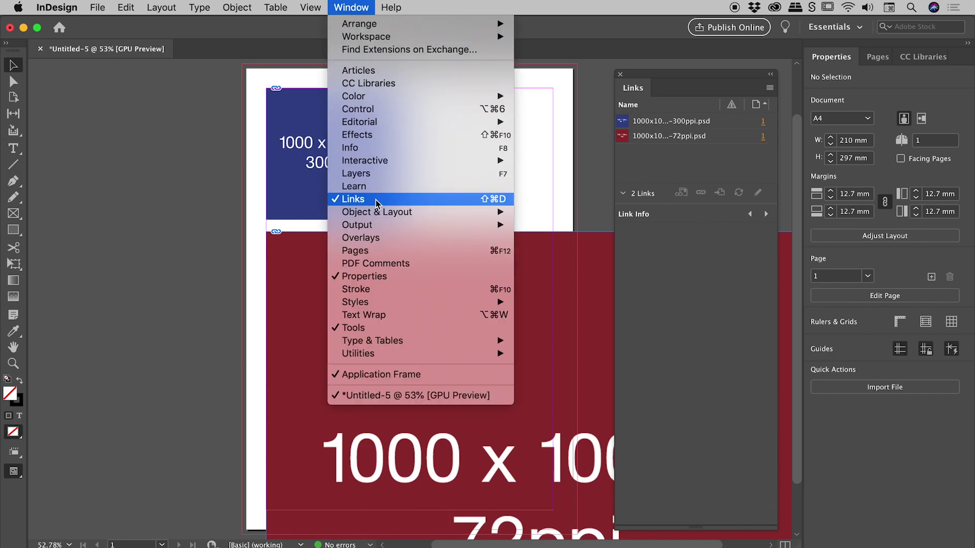
left_click(541, 156)
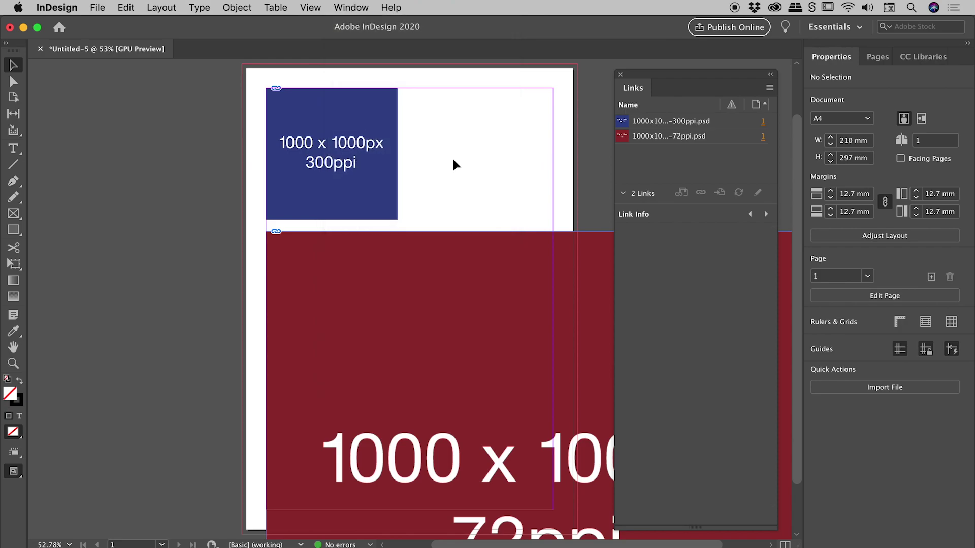
left_click(379, 126)
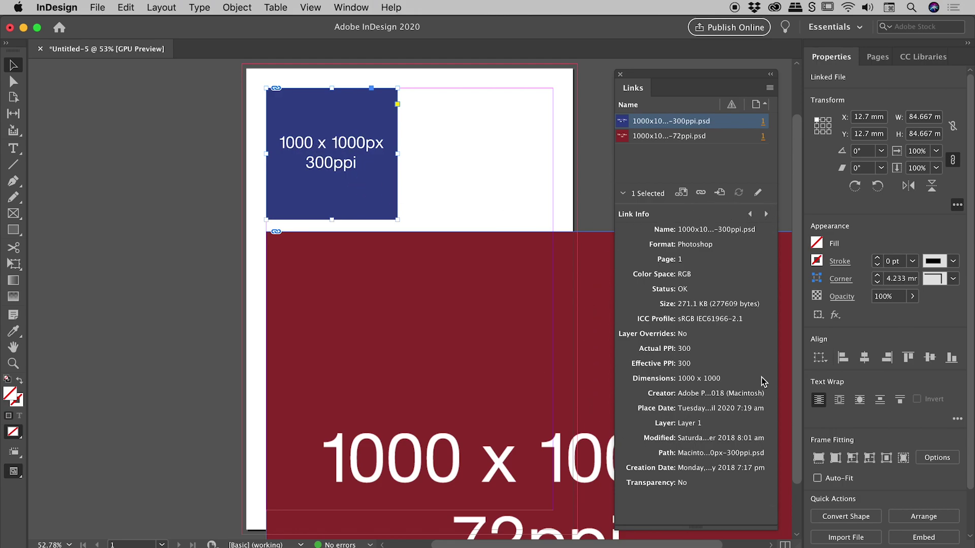
left_click(624, 194)
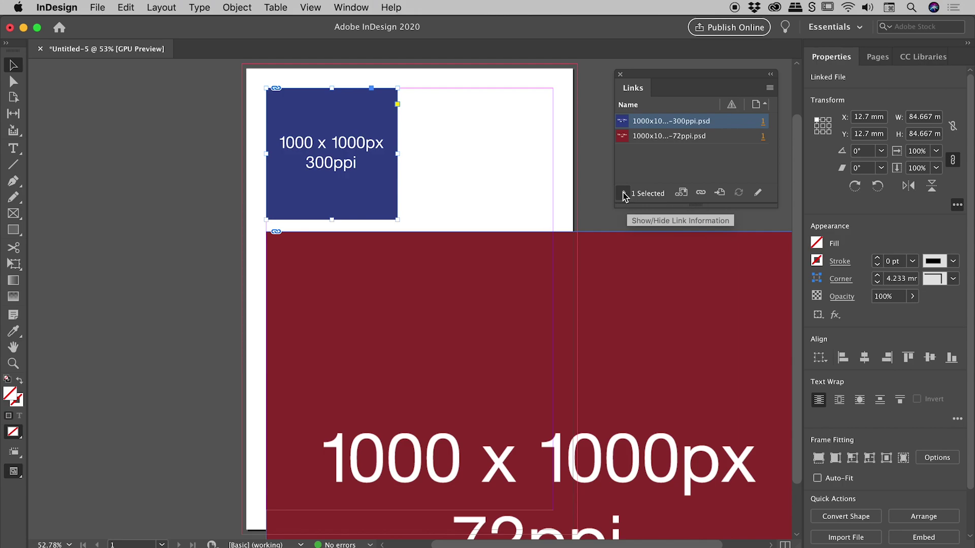
left_click(623, 193)
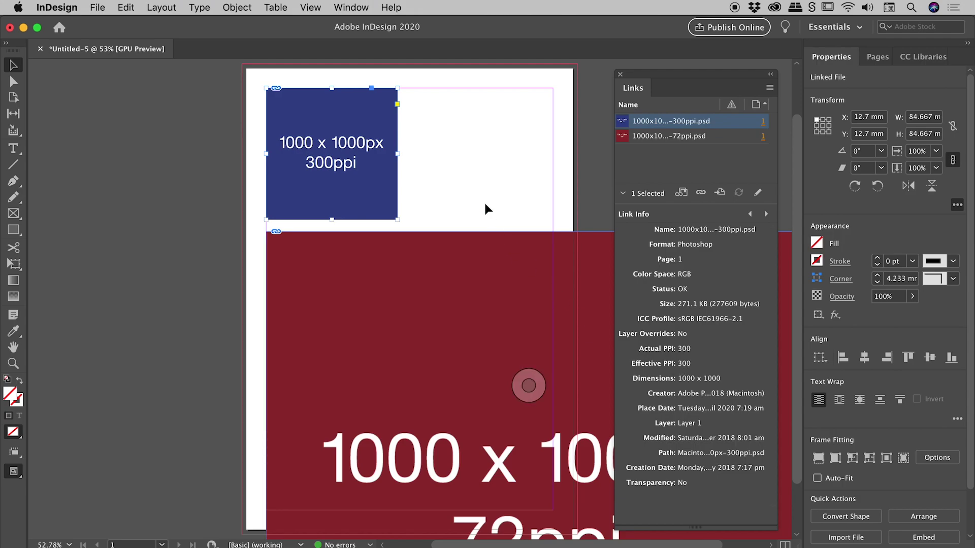
left_click(447, 300)
left_click_drag(387, 333, 168, 165)
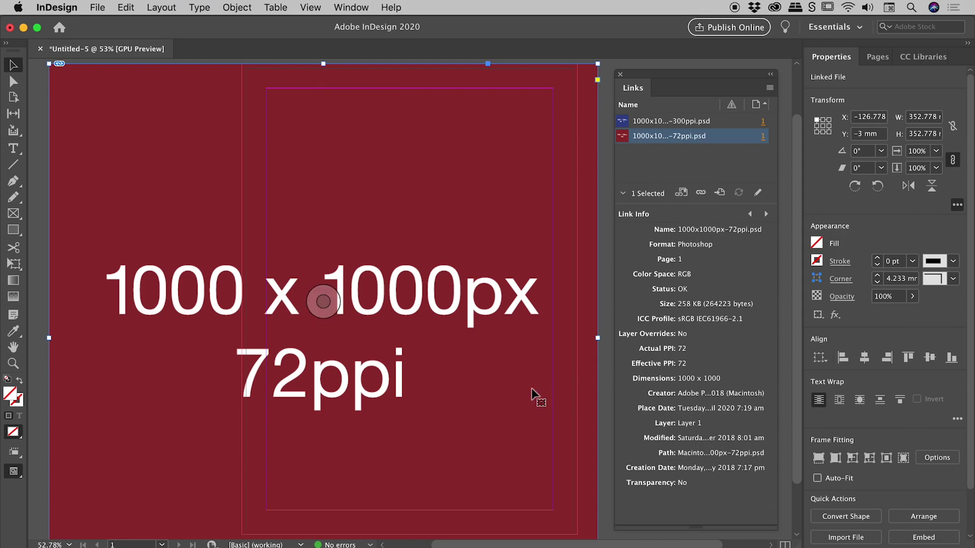
Scale the 72ppi image proportionally to 84.667 mm square (300 effective PPI) beside the 300ppi image.
left_click_drag(522, 398, 474, 283)
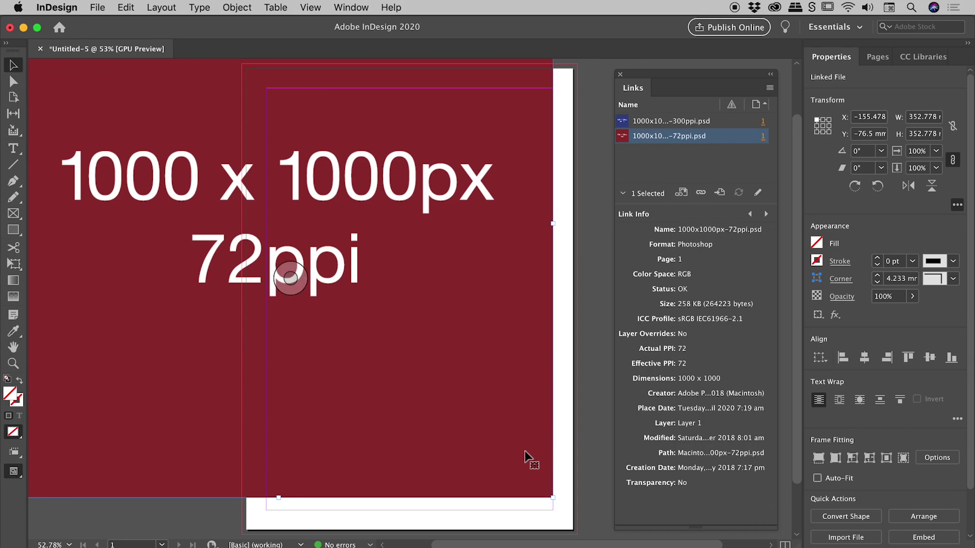
left_click_drag(554, 497, 437, 458)
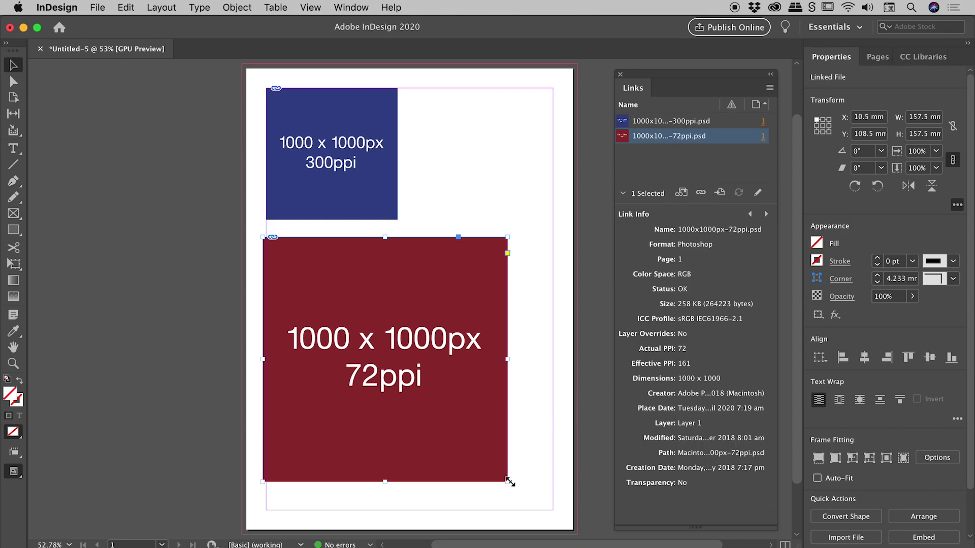
left_click_drag(507, 481, 459, 409)
left_click_drag(389, 267, 393, 262)
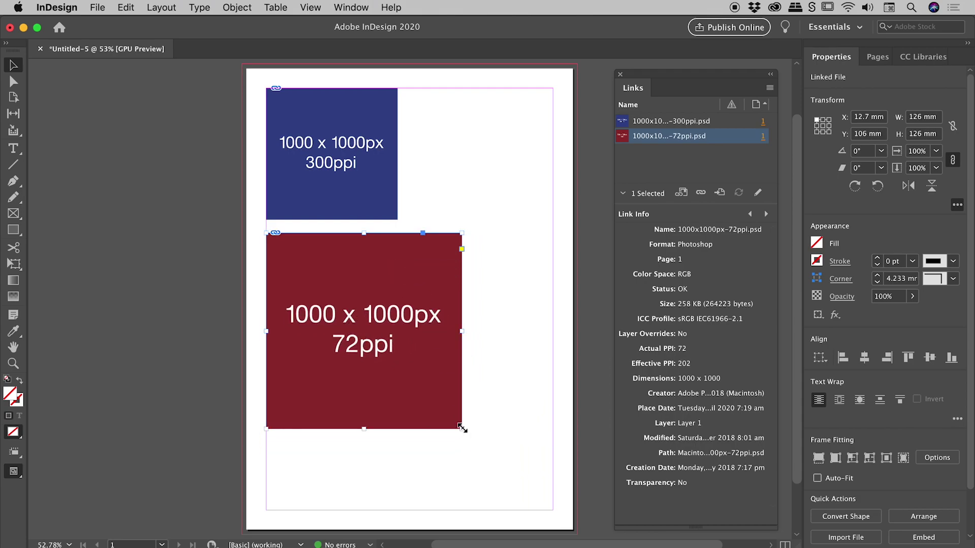
left_click_drag(462, 429, 402, 341)
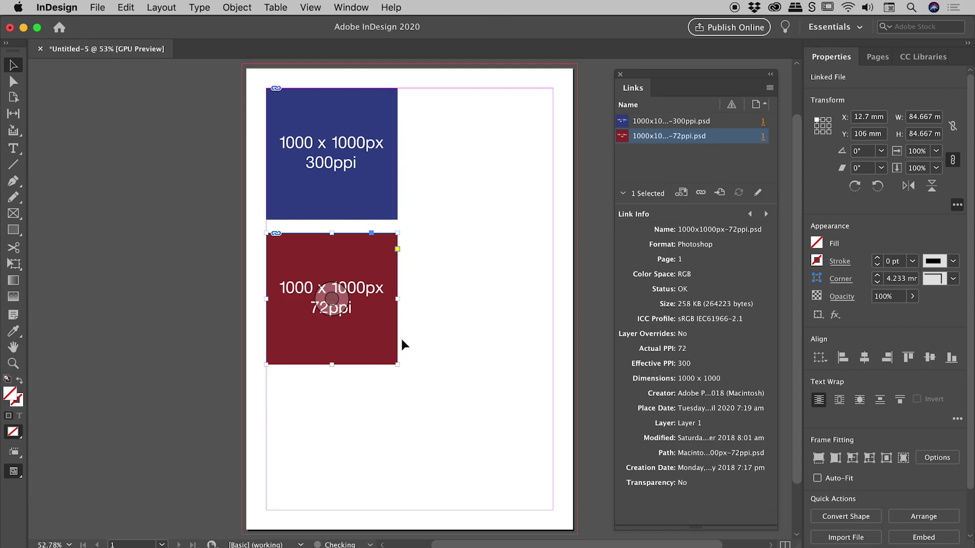
left_click_drag(308, 238, 453, 108)
left_click_drag(447, 247, 376, 400)
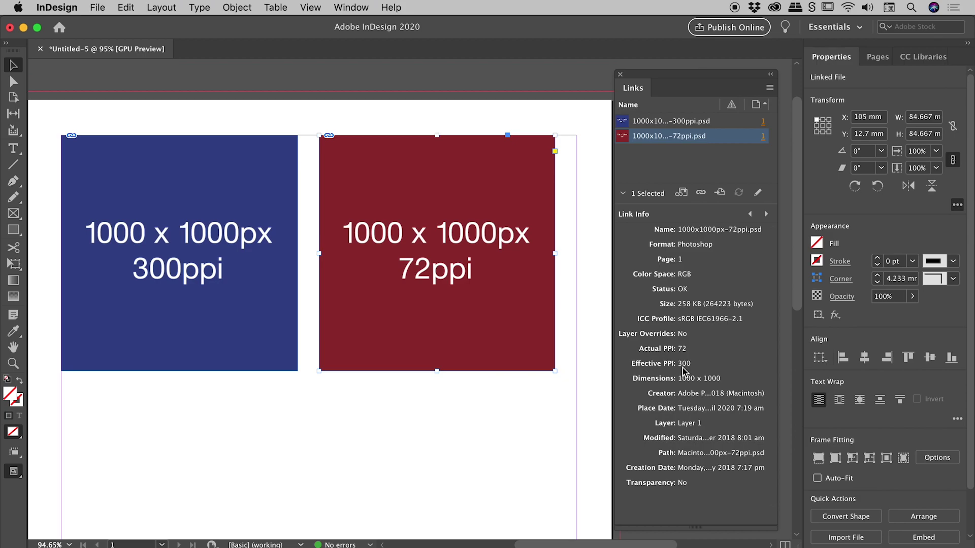
left_click(255, 314)
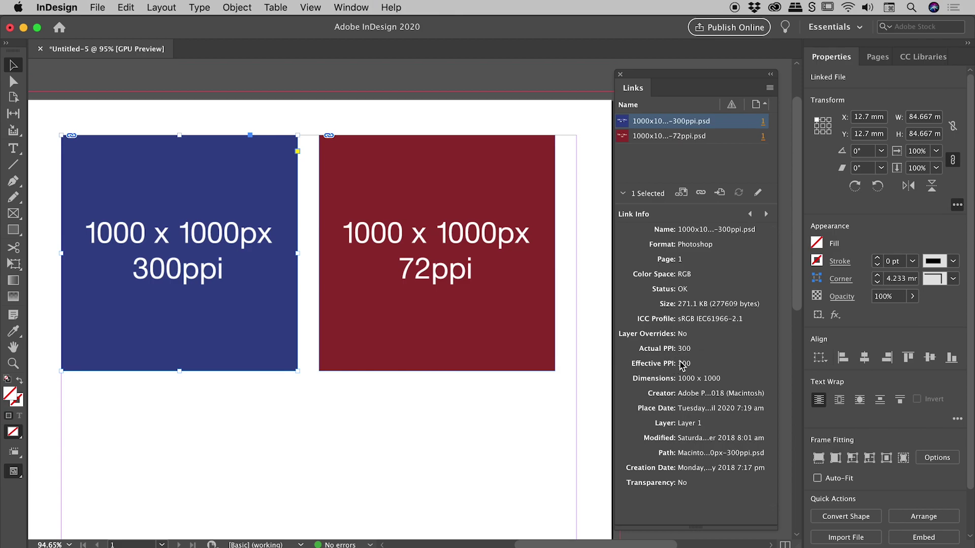
left_click(533, 325)
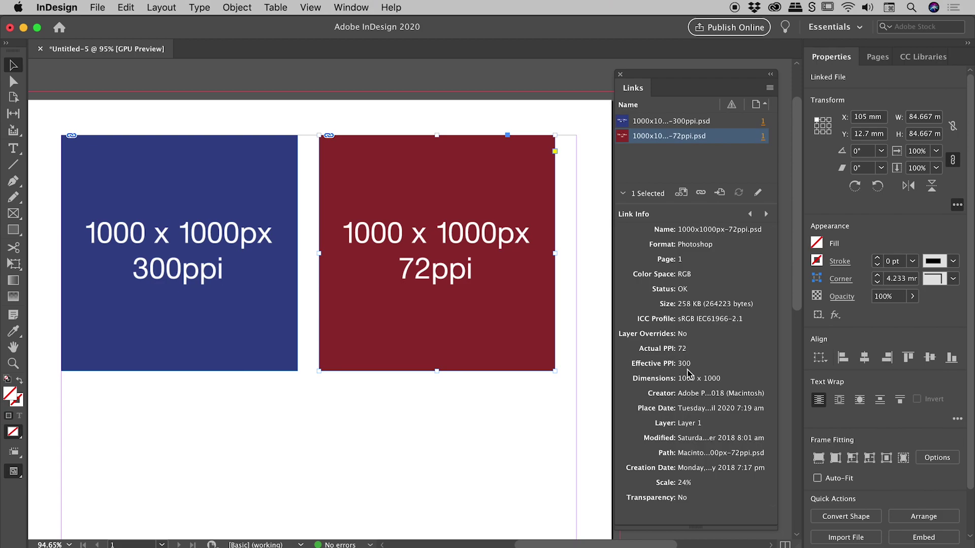
left_click(227, 349)
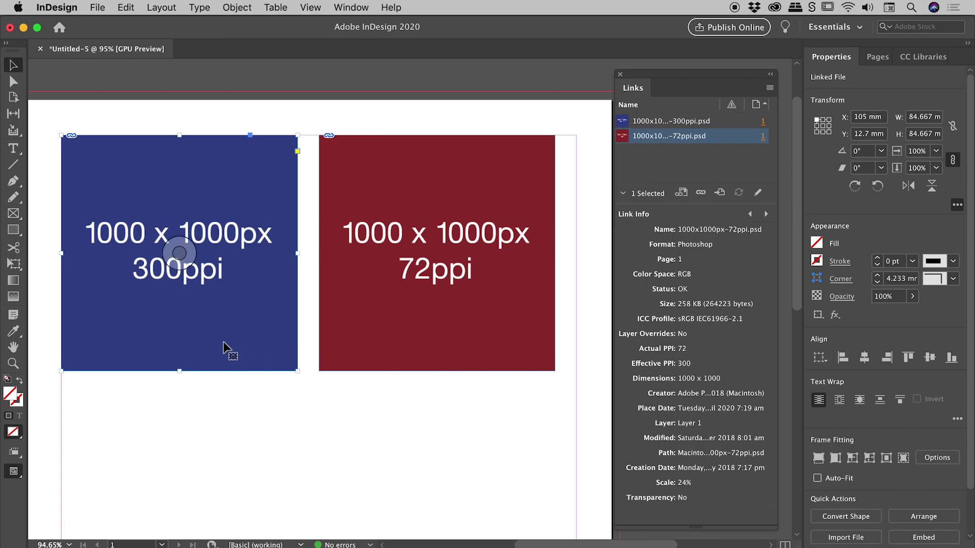
left_click(422, 340)
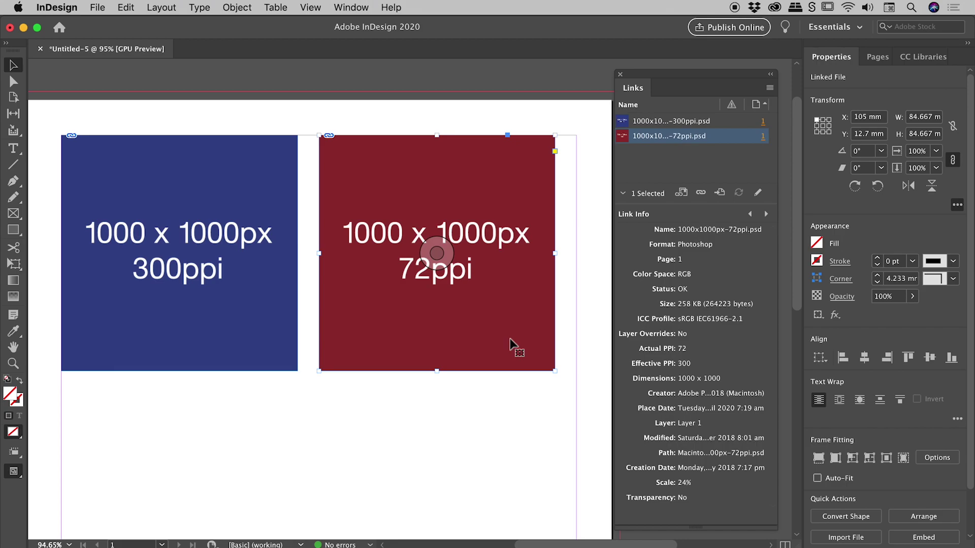
left_click(272, 327)
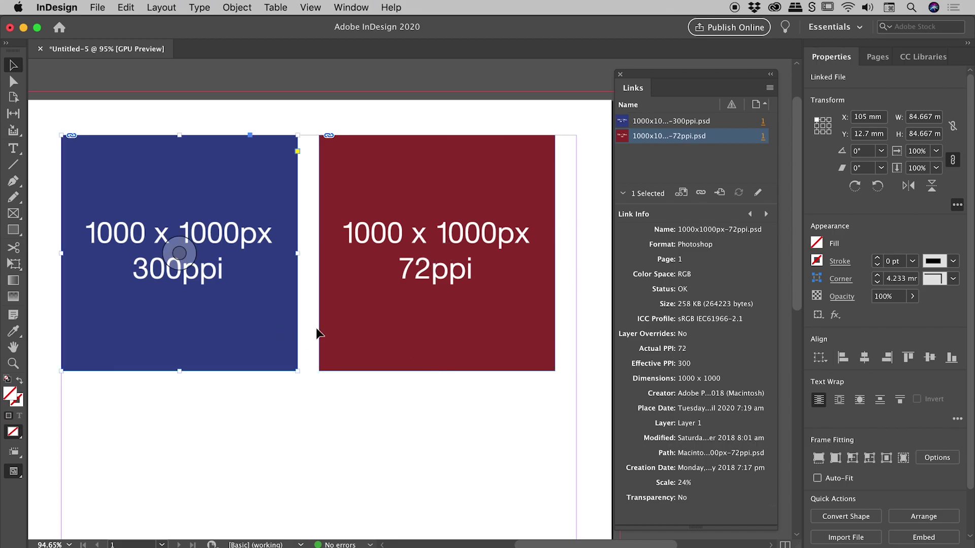
left_click(370, 337)
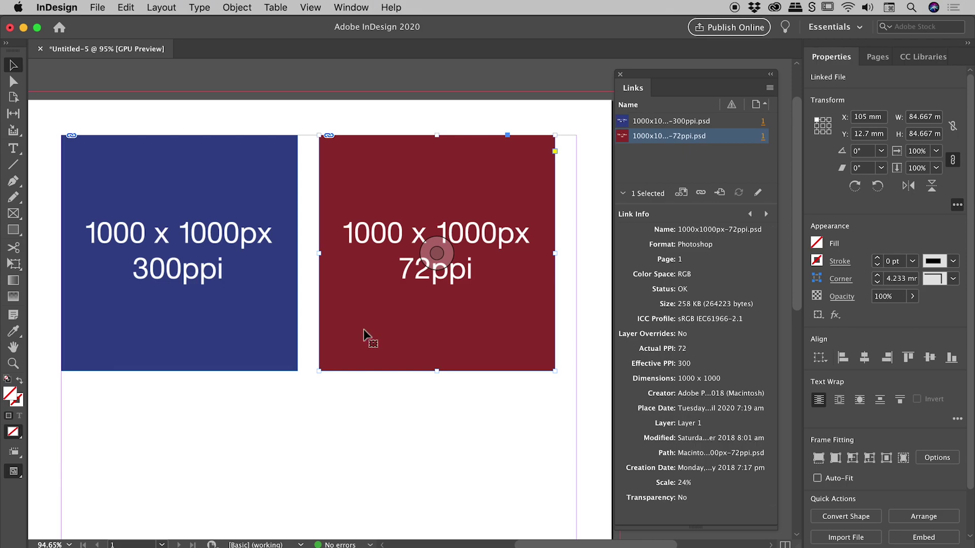
left_click(285, 338)
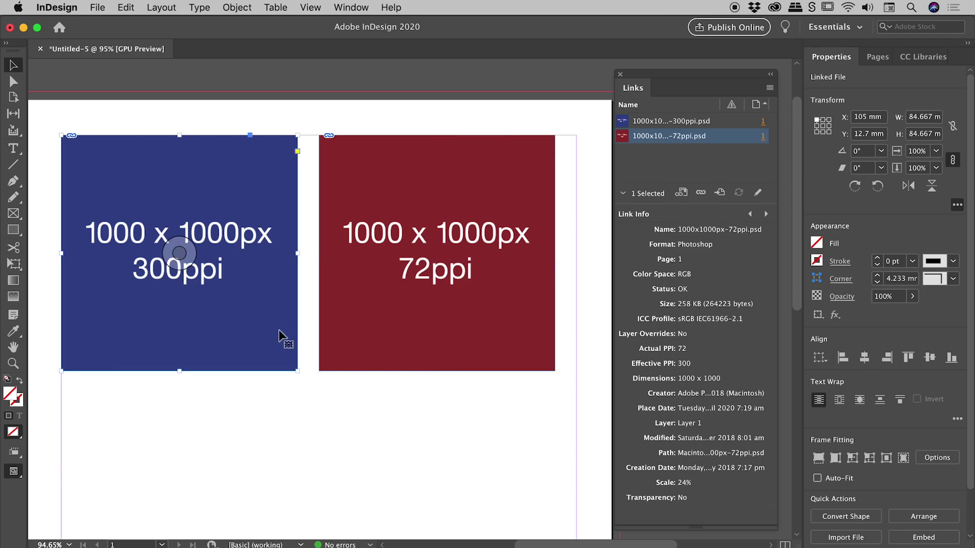
left_click(505, 332)
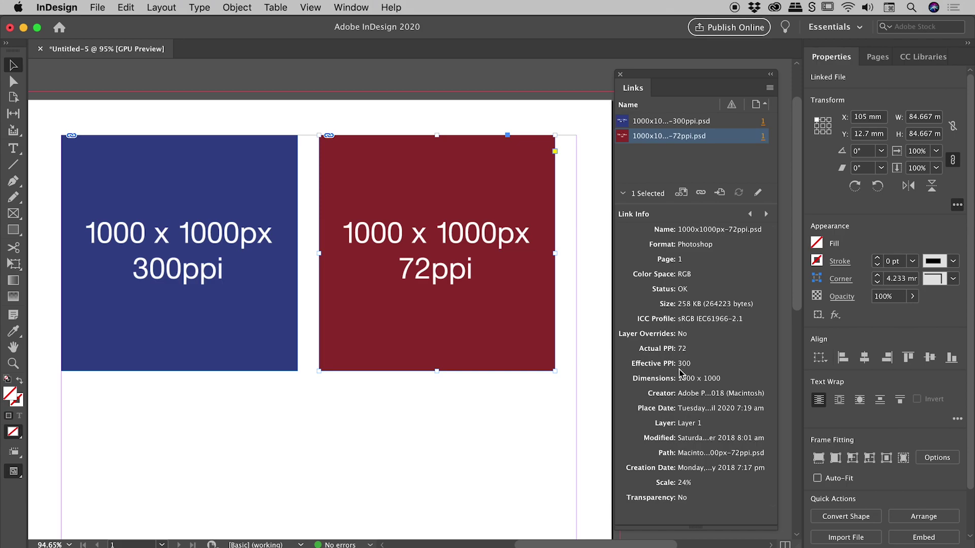
left_click_drag(437, 475, 452, 308)
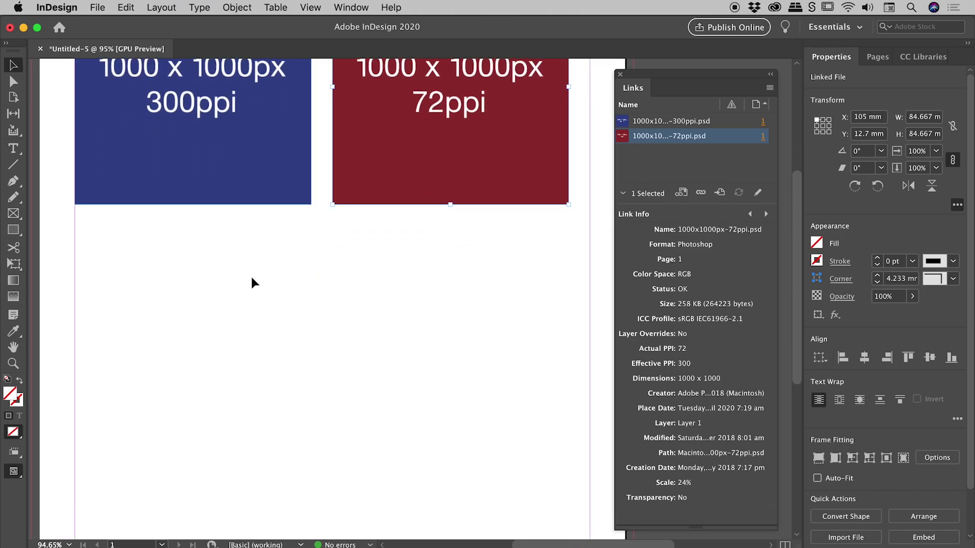
left_click_drag(248, 281, 242, 276)
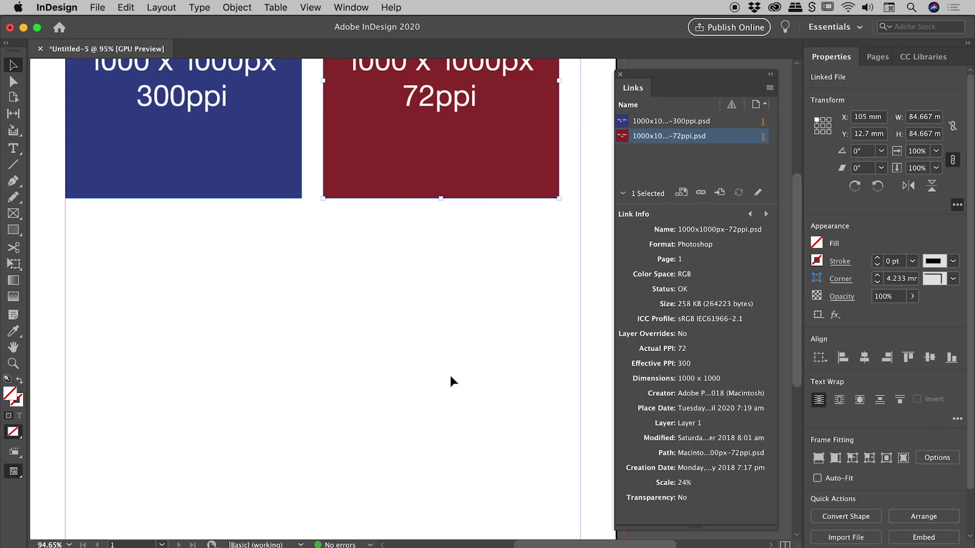
left_click_drag(435, 315, 445, 458)
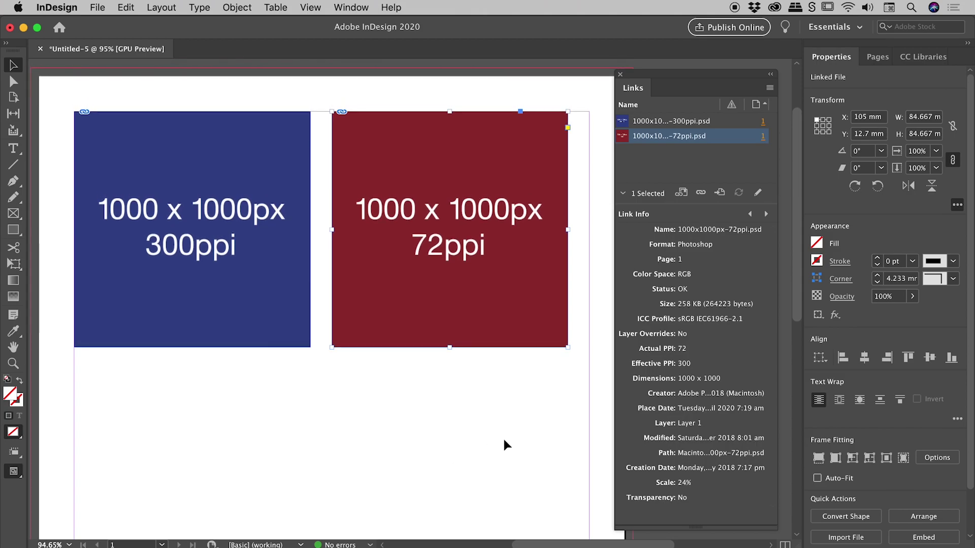